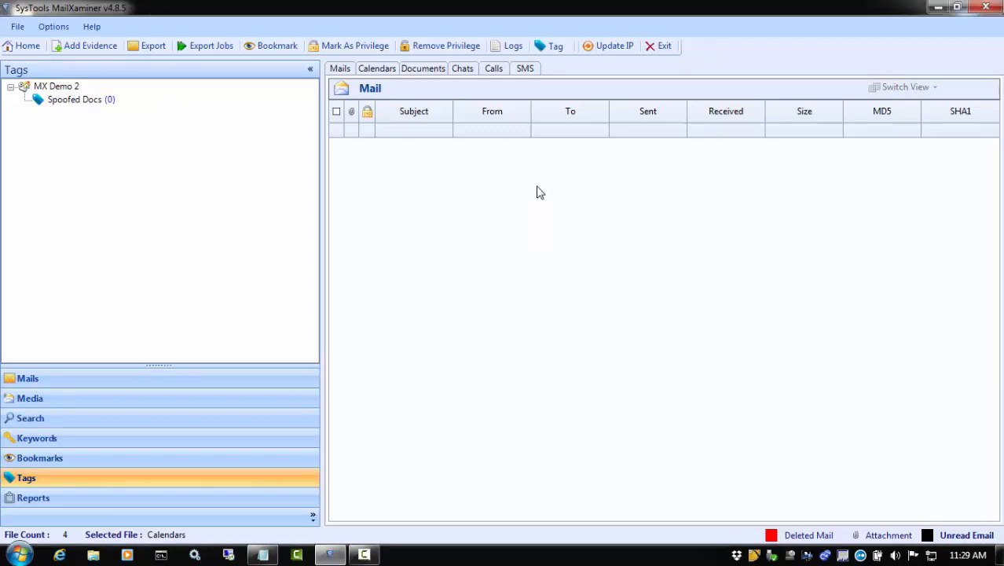
Create a tag named Pictures with the description "Personal Photos", without assigning it to any item
{"action": "left_click", "coordinate": [556, 48]}
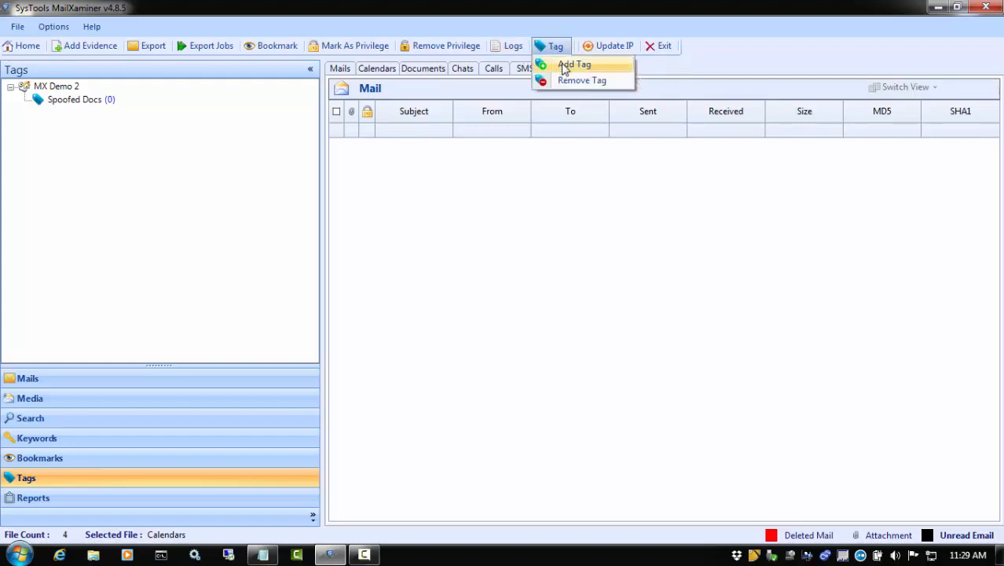
{"action": "left_click", "coordinate": [564, 68]}
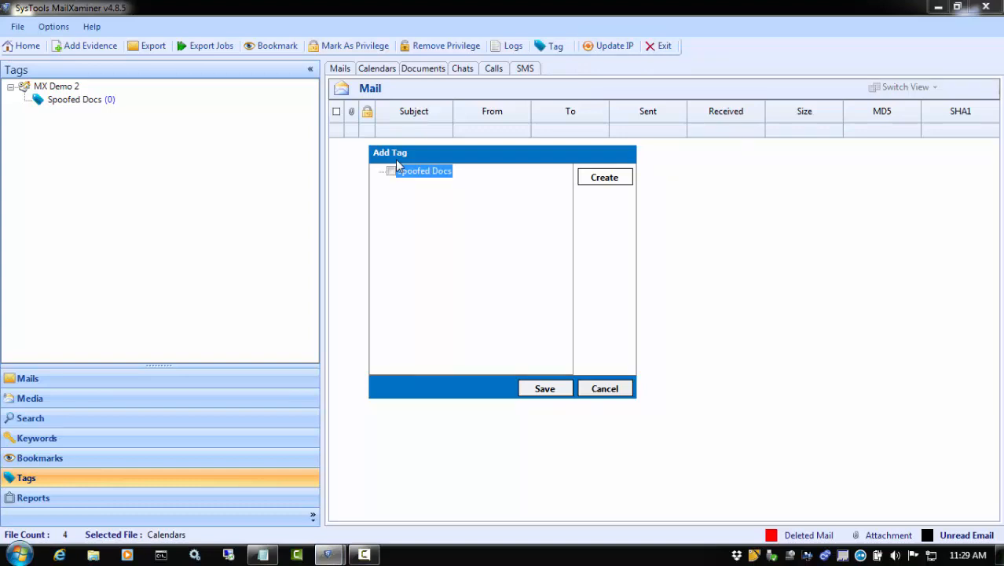
{"action": "left_click", "coordinate": [602, 178]}
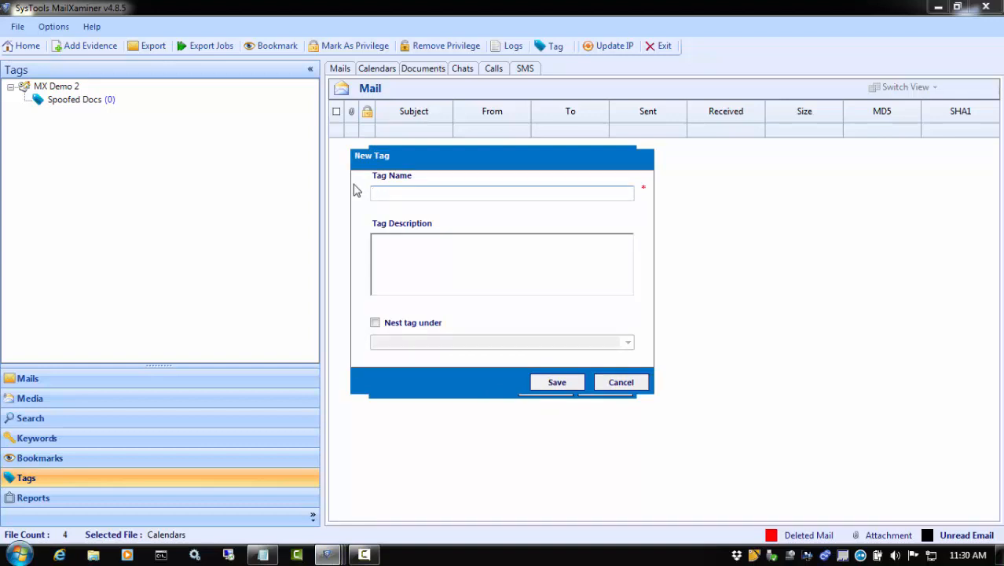
{"action": "type", "text": "Pictures"}
{"action": "key", "text": "Tab"}
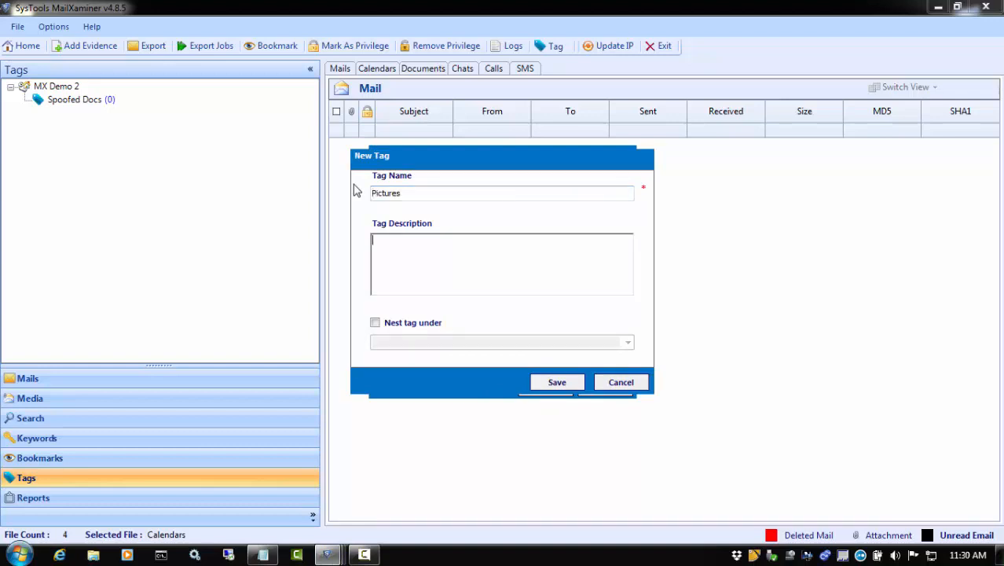
{"action": "type", "text": "Personal Photos"}
{"action": "left_click", "coordinate": [550, 383]}
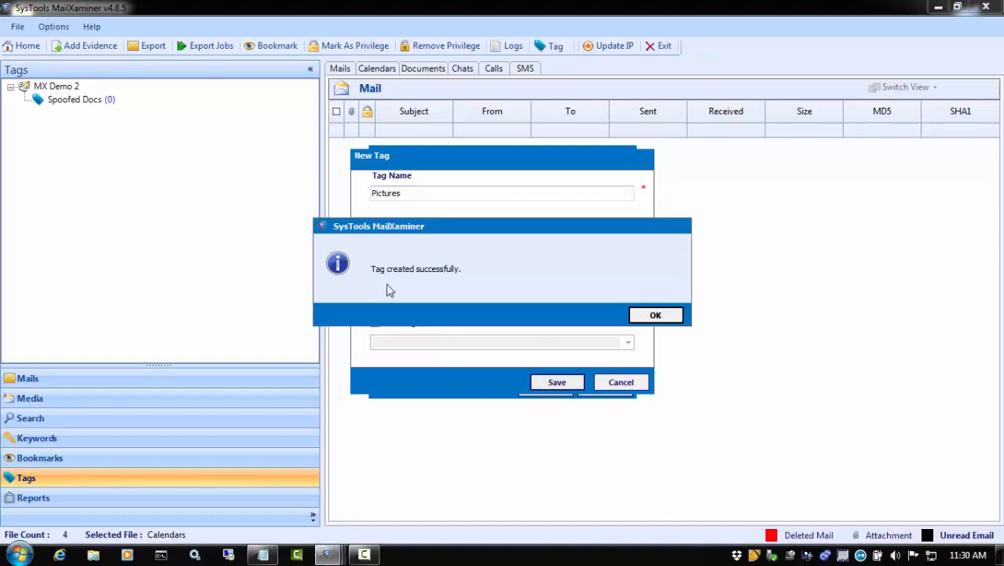
{"action": "left_click", "coordinate": [664, 315]}
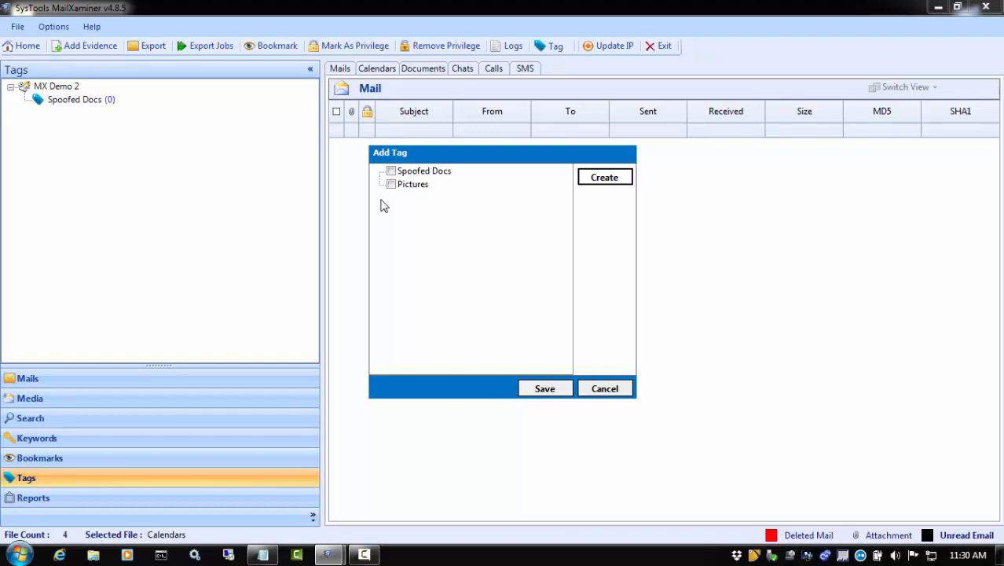
{"action": "left_click", "coordinate": [602, 389]}
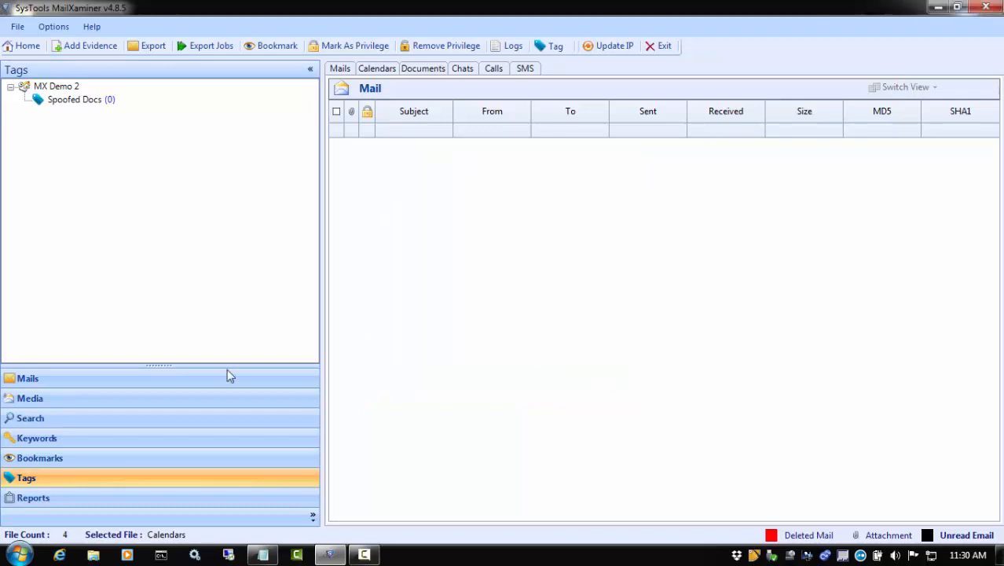
Display the image attachments of the Gmail evidence in the Media section as thumbnails
{"action": "left_click", "coordinate": [30, 398]}
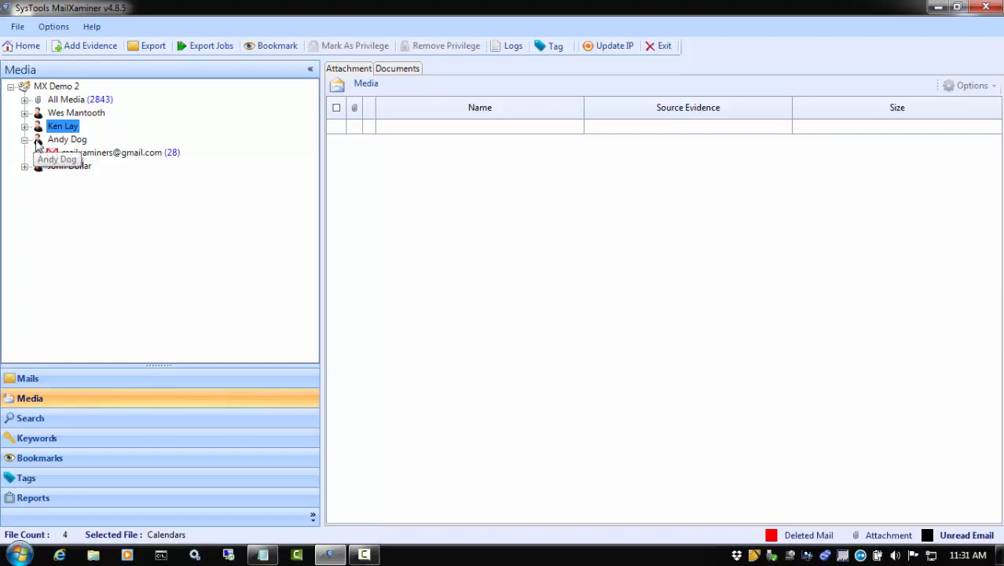
{"action": "left_click", "coordinate": [39, 153]}
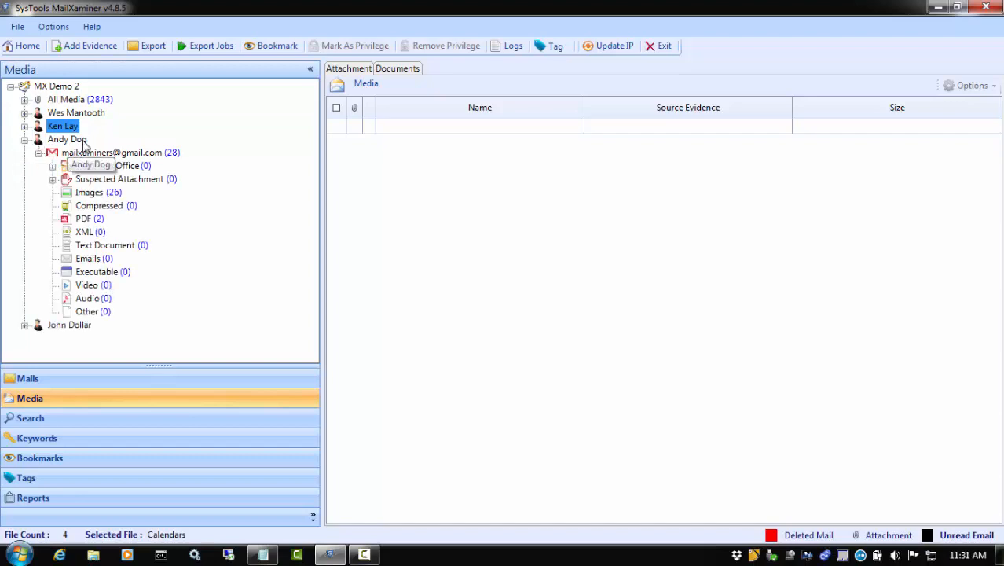
{"action": "left_click", "coordinate": [88, 192]}
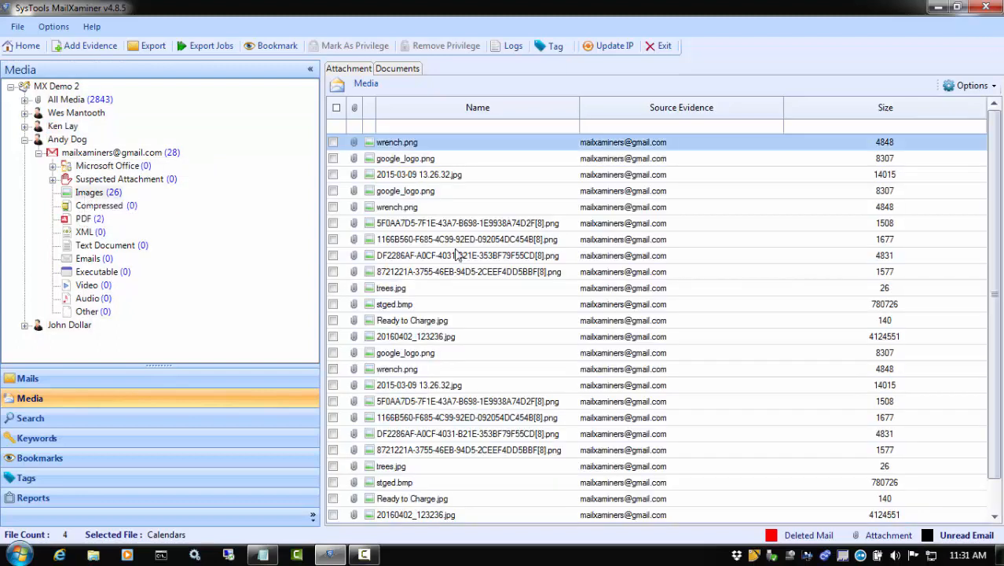
{"action": "left_click", "coordinate": [970, 87]}
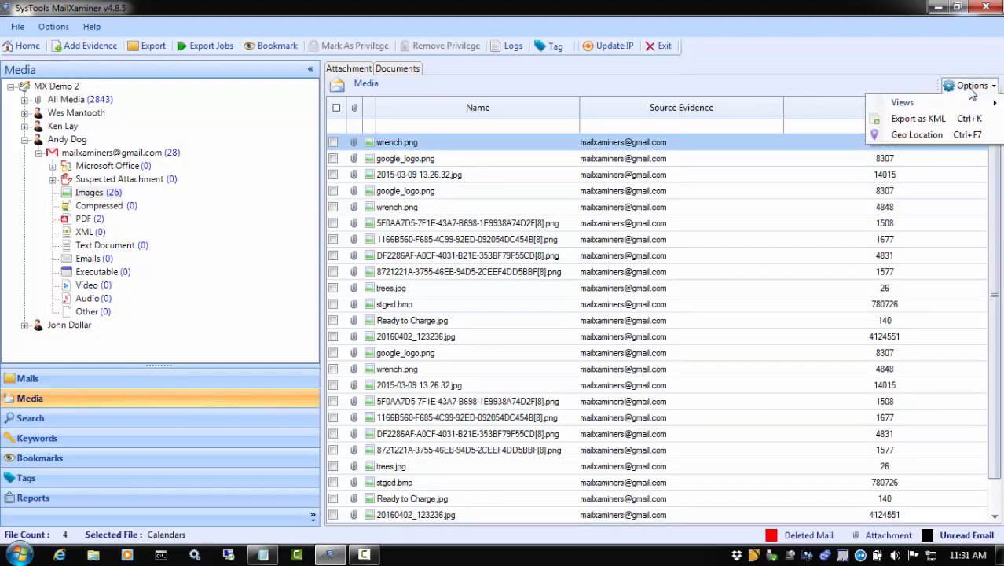
{"action": "mouse_move", "coordinate": [902, 102]}
{"action": "left_click", "coordinate": [818, 103]}
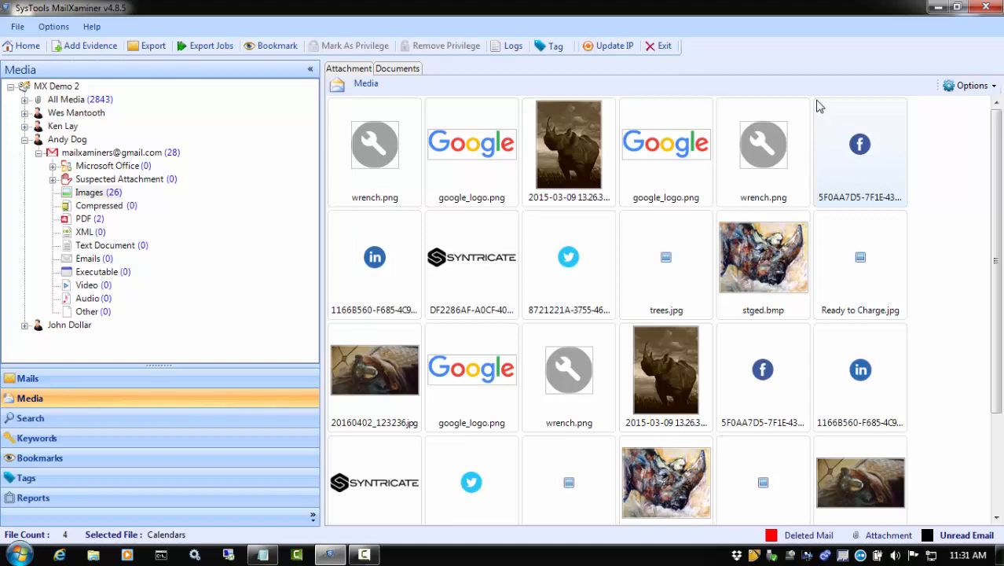
Select both copies of the dog photo 20160402_123236.jpg and start adding a tag to them
{"action": "left_click", "coordinate": [370, 384]}
{"action": "scroll", "coordinate": [370, 384], "scroll_direction": "down", "scroll_amount": 2}
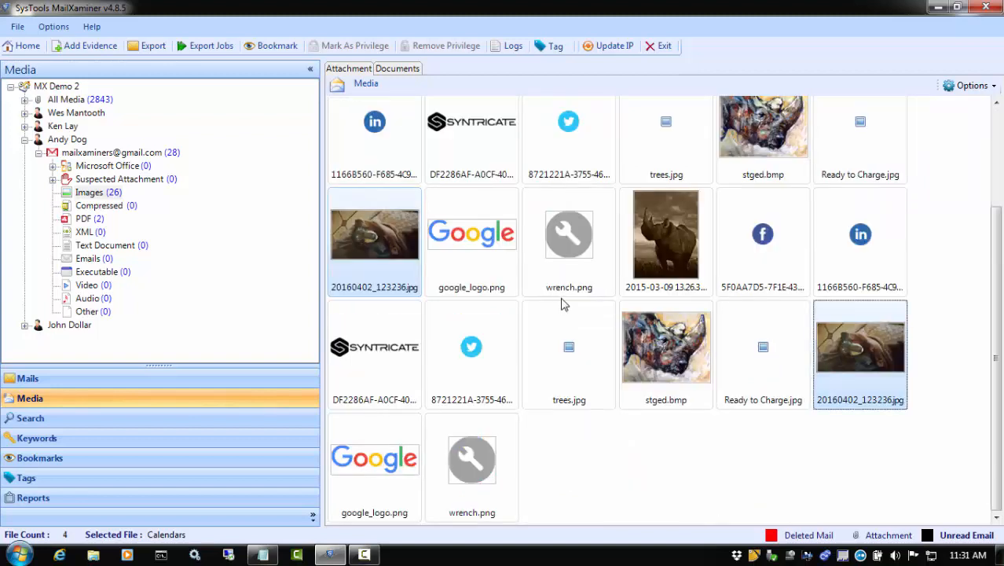
{"action": "right_click", "coordinate": [355, 239]}
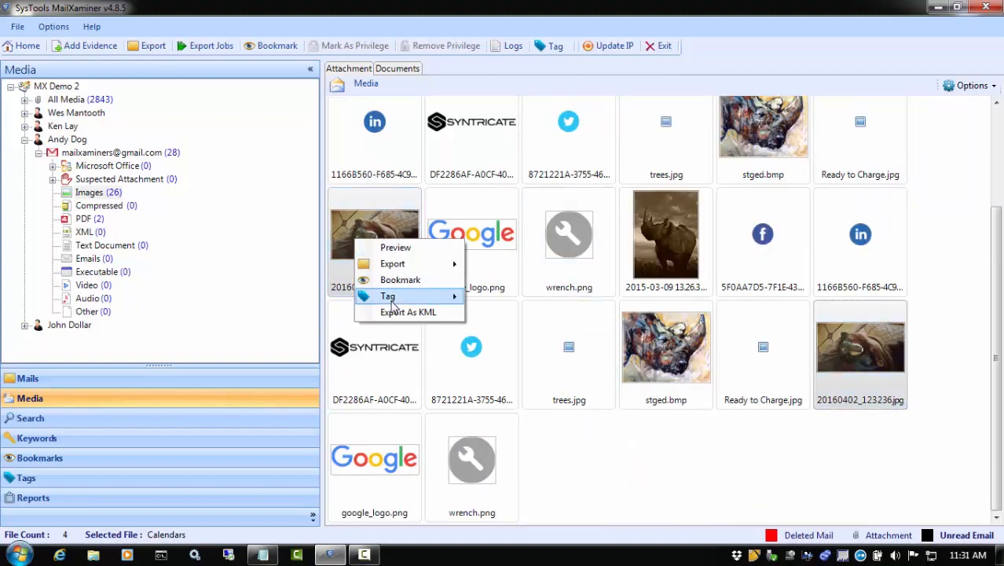
{"action": "mouse_move", "coordinate": [395, 298]}
{"action": "left_click", "coordinate": [507, 297]}
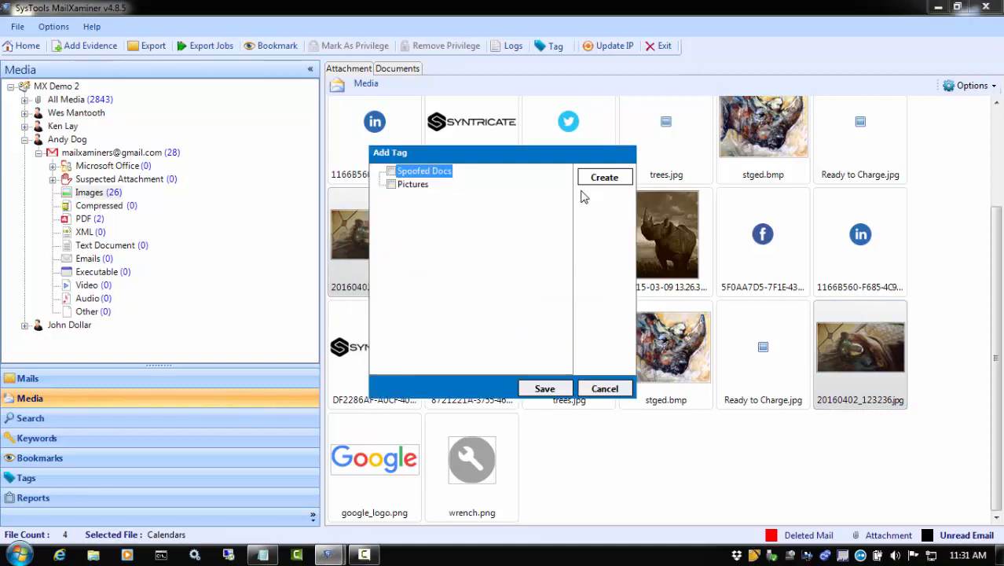
Create a tag named Dog Pictures nested under the Pictures tag
{"action": "left_click", "coordinate": [605, 179]}
{"action": "left_click", "coordinate": [465, 191]}
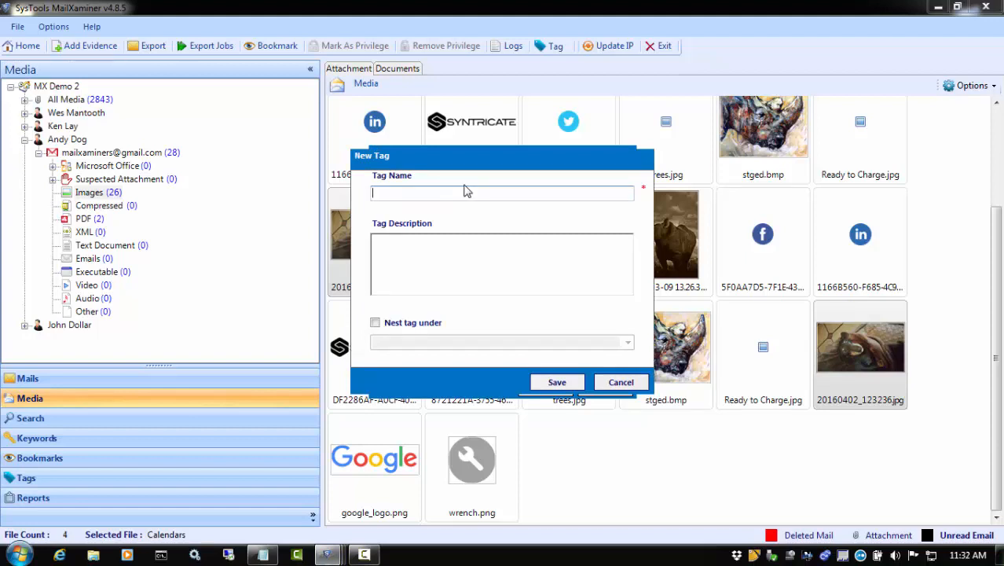
{"action": "type", "text": "Dog Pictures"}
{"action": "left_click", "coordinate": [376, 324]}
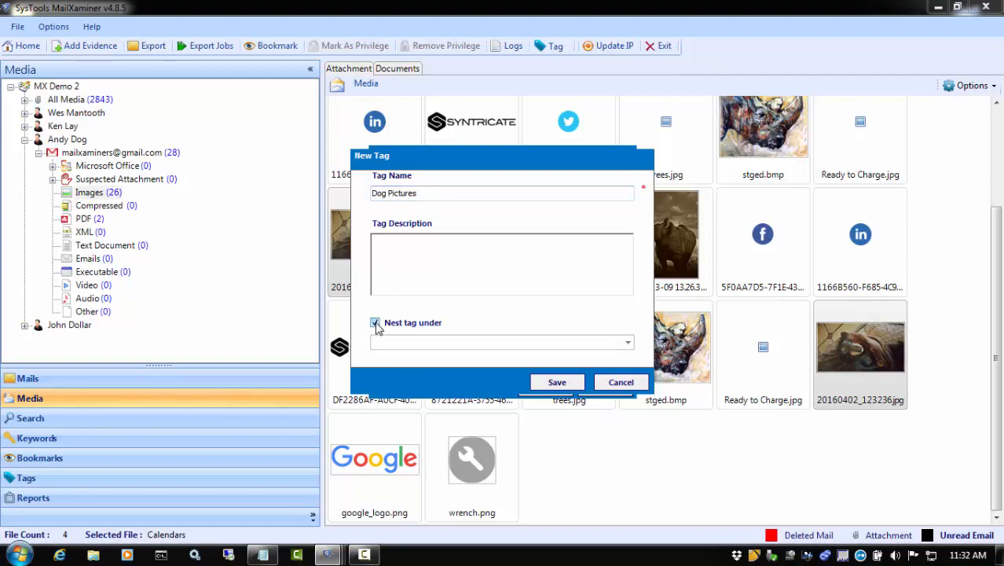
{"action": "left_click", "coordinate": [629, 346]}
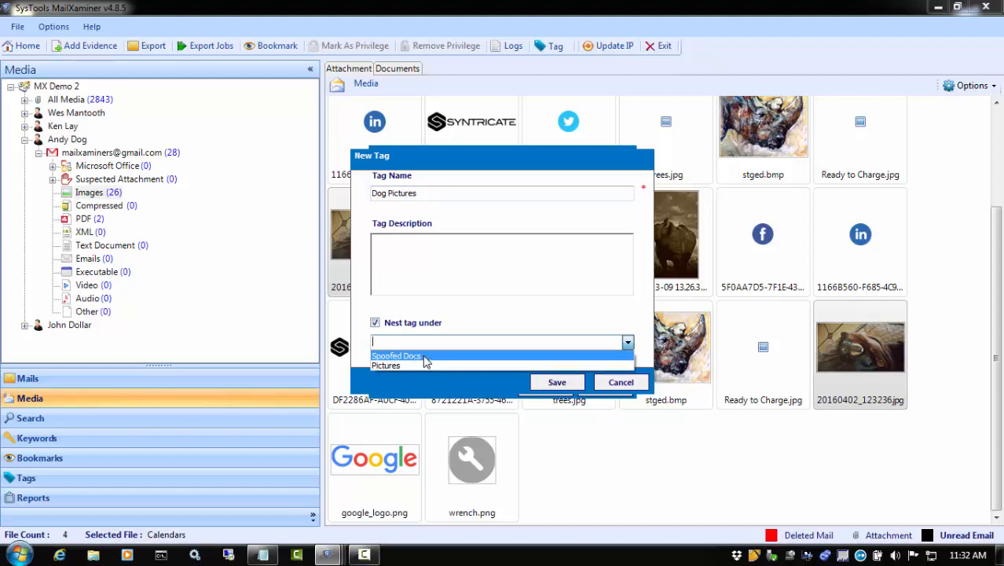
{"action": "left_click", "coordinate": [385, 365]}
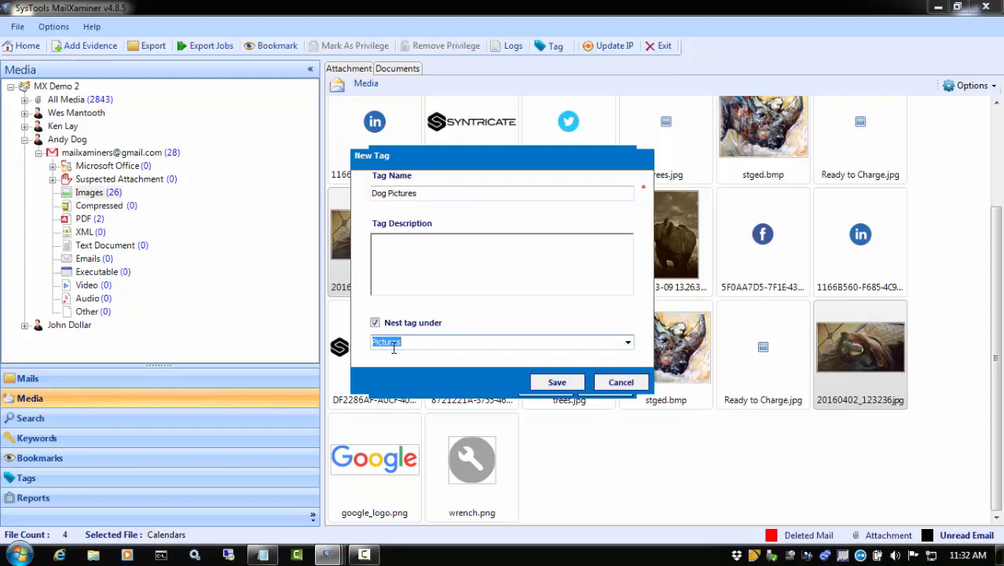
{"action": "left_click", "coordinate": [547, 383]}
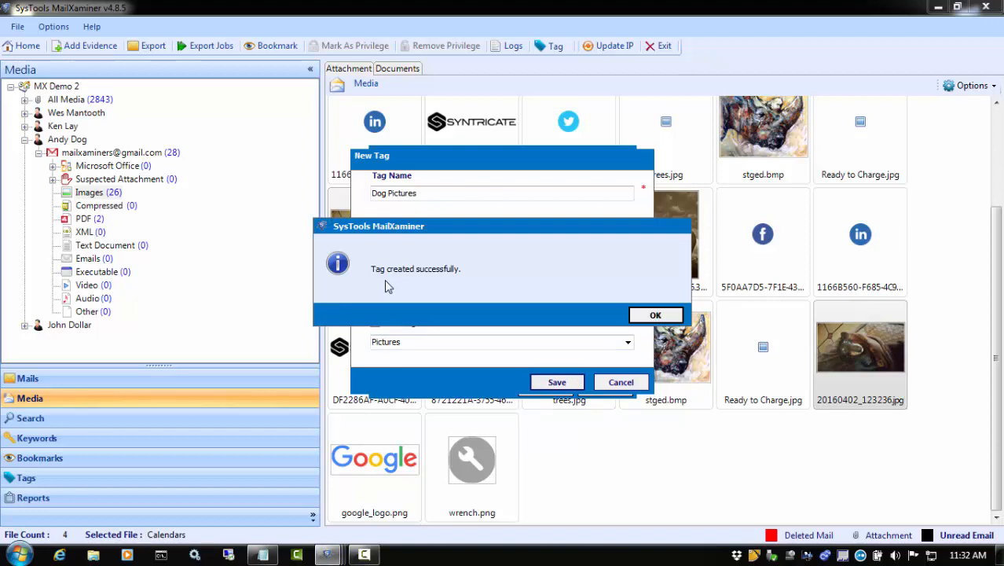
{"action": "left_click", "coordinate": [658, 317]}
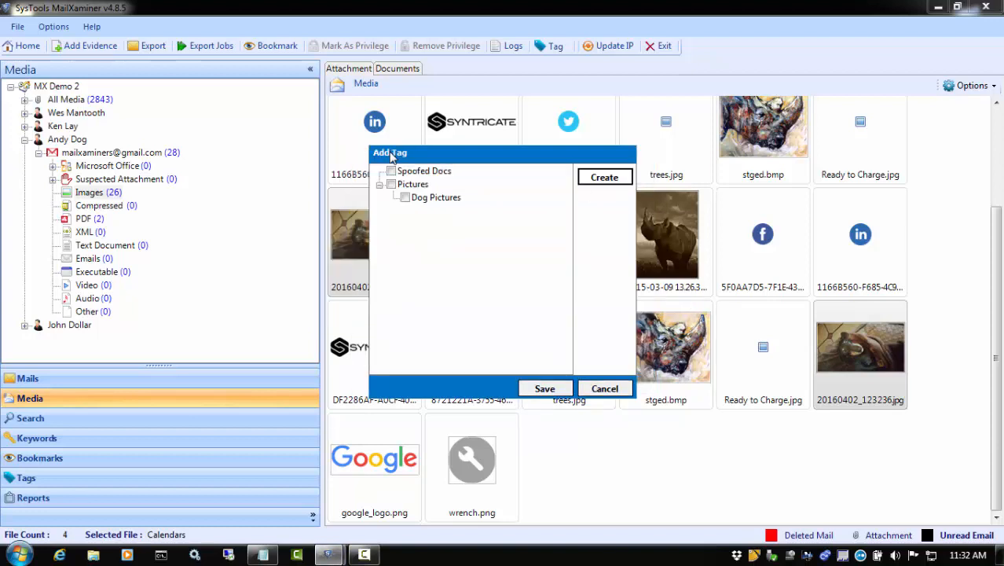
Assign the Dog Pictures tag to the two selected dog photos
{"action": "left_click", "coordinate": [404, 198]}
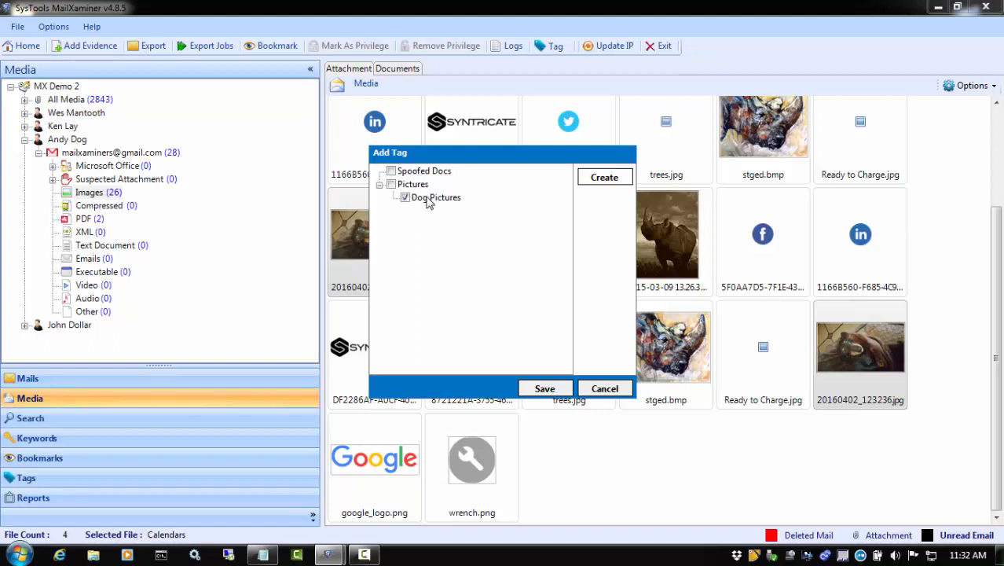
{"action": "left_click", "coordinate": [526, 390]}
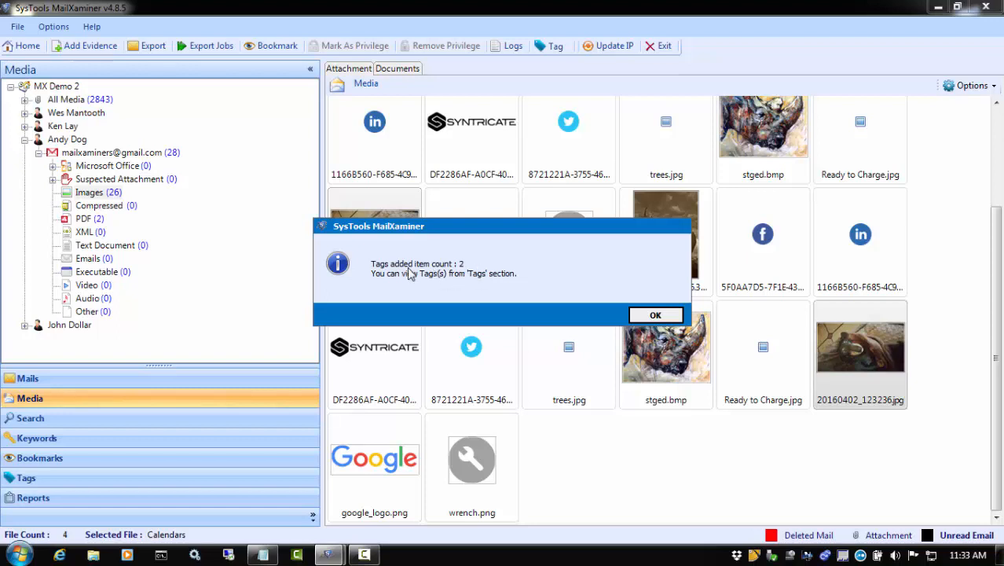
{"action": "left_click", "coordinate": [652, 315]}
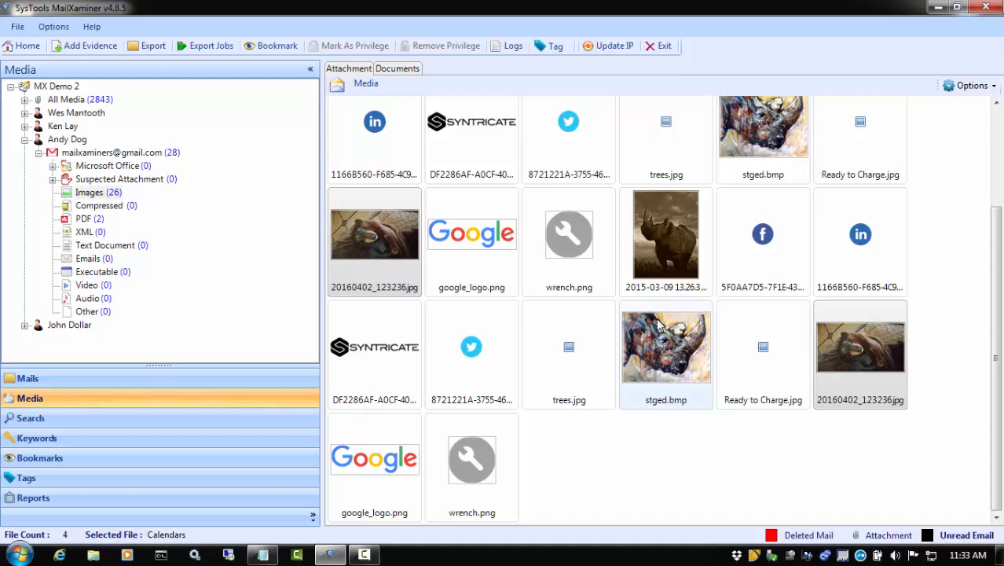
Create a tag named Rhino Pictures nested under the Pictures tag
{"action": "left_click", "coordinate": [555, 49]}
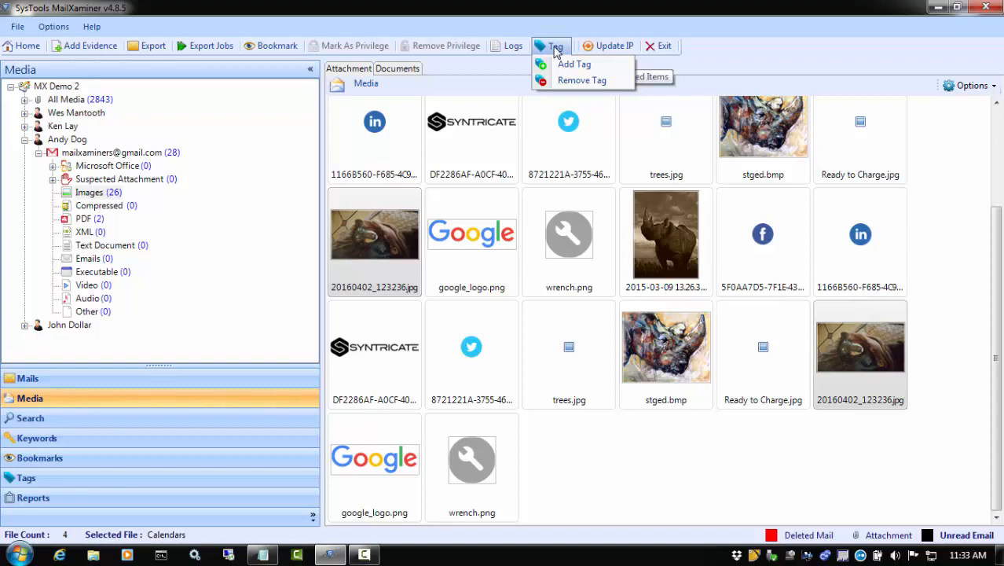
{"action": "left_click", "coordinate": [570, 64]}
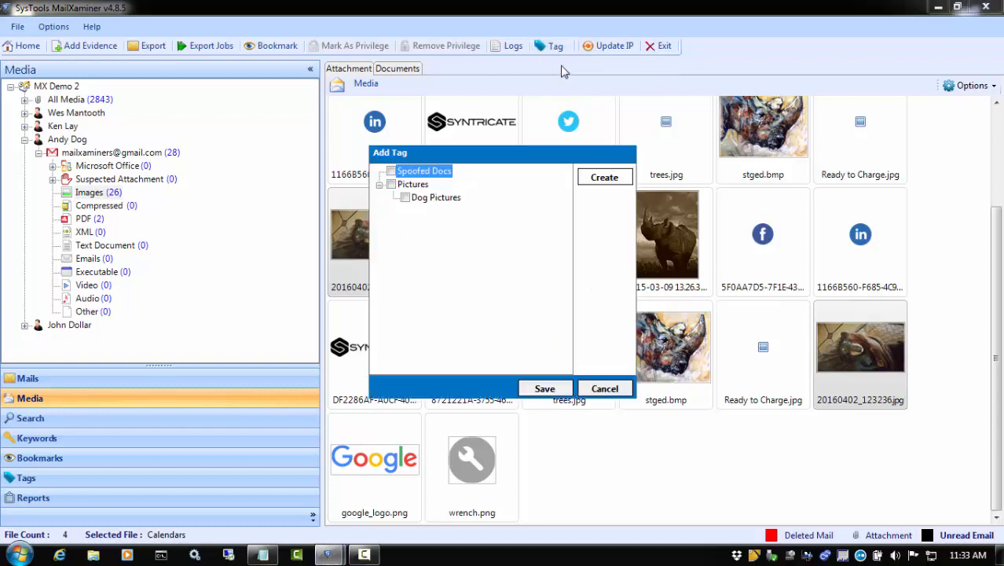
{"action": "left_click", "coordinate": [591, 176]}
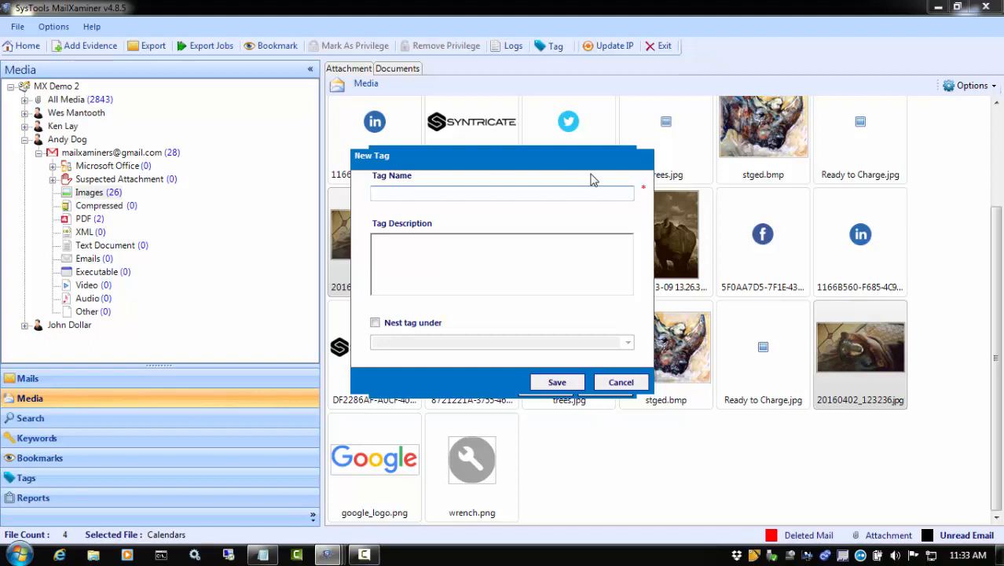
{"action": "type", "text": "Rhino Pictures"}
{"action": "left_click", "coordinate": [375, 323]}
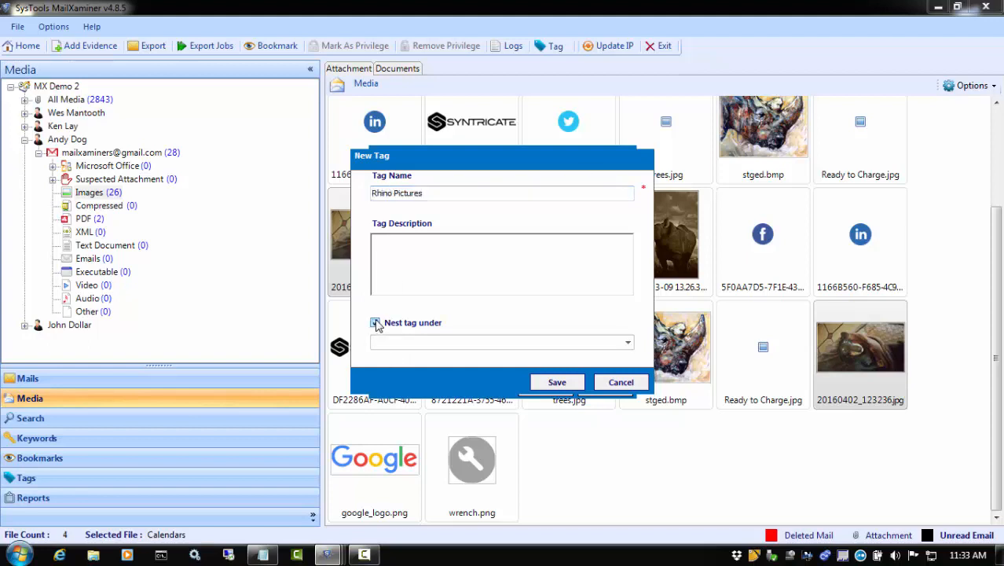
{"action": "left_click", "coordinate": [628, 343]}
{"action": "left_click", "coordinate": [388, 365]}
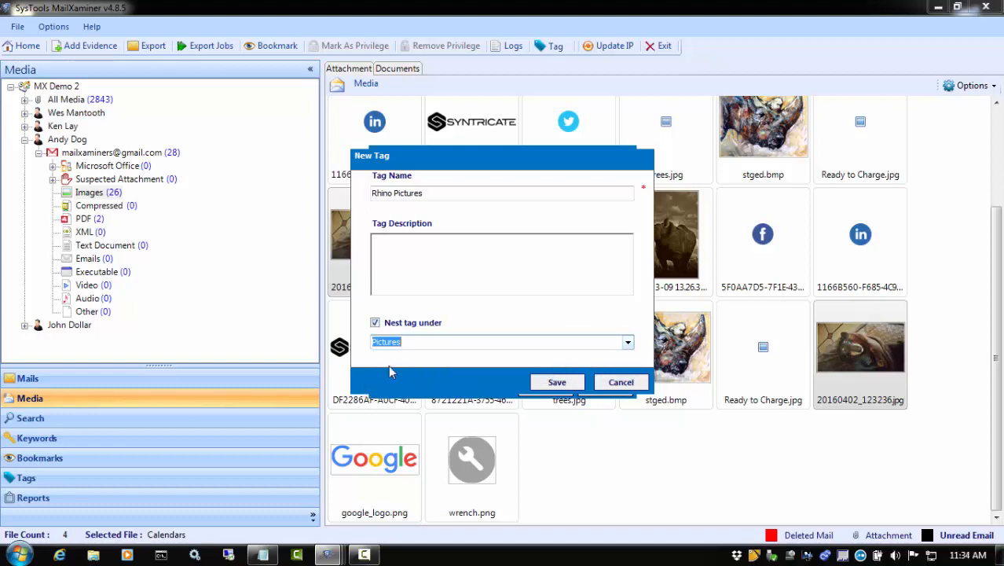
{"action": "left_click", "coordinate": [555, 382]}
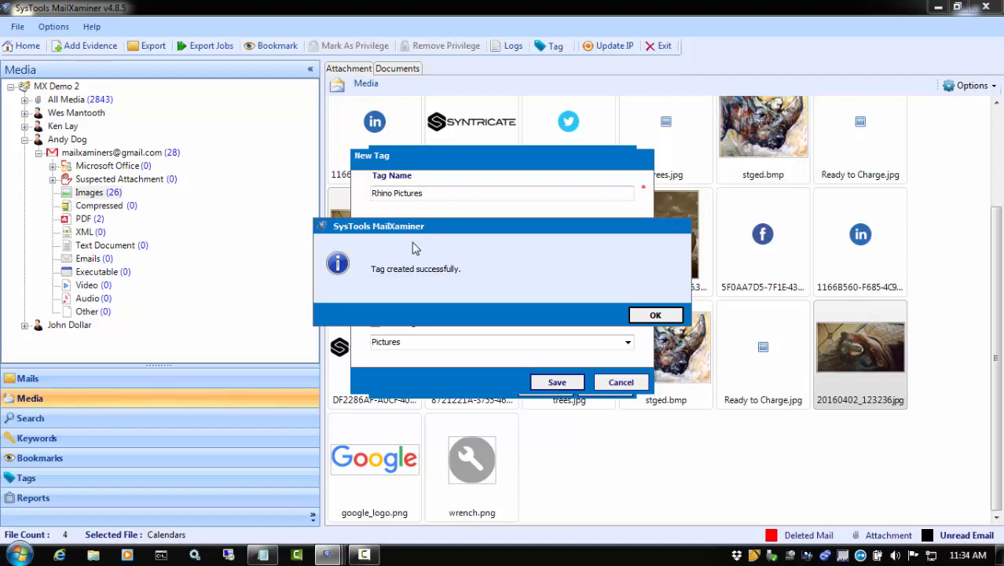
{"action": "left_click", "coordinate": [669, 316]}
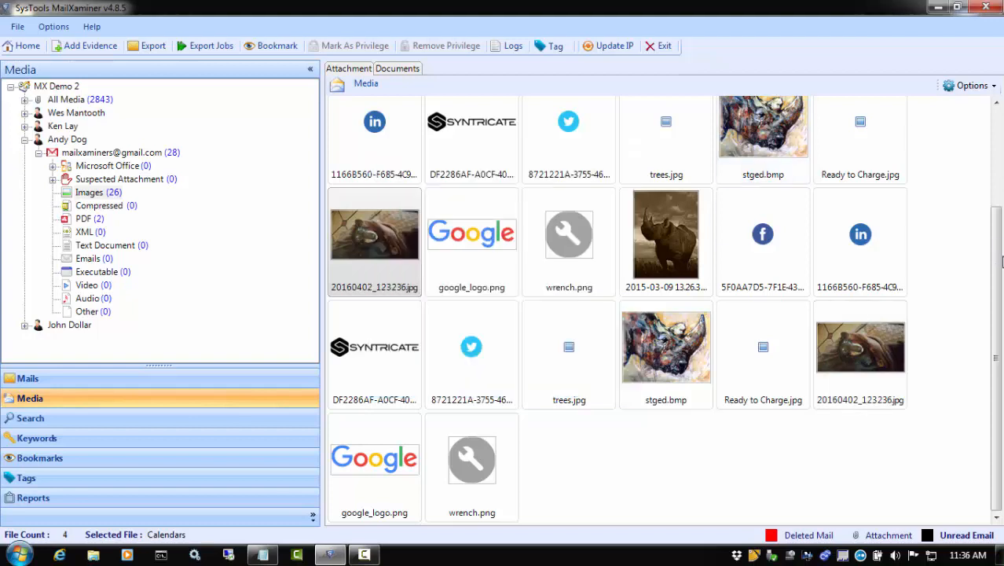
Assign the Rhino Pictures tag to both copies of 2015-03-09 13.26.32.jpg and both copies of stged.bmp
{"action": "left_click_drag", "start_coordinate": [1002, 261], "coordinate": [1000, 149]}
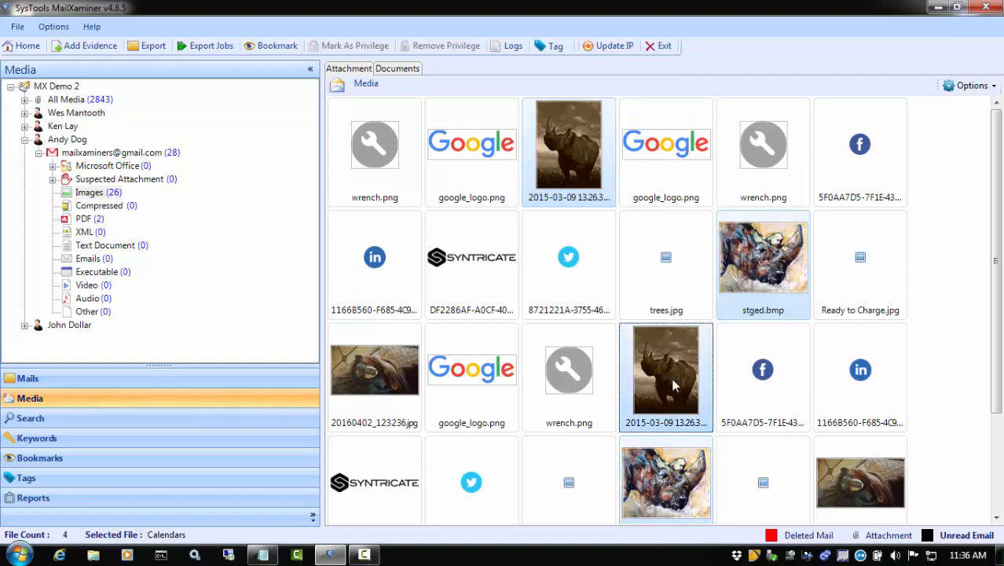
{"action": "right_click", "coordinate": [673, 384]}
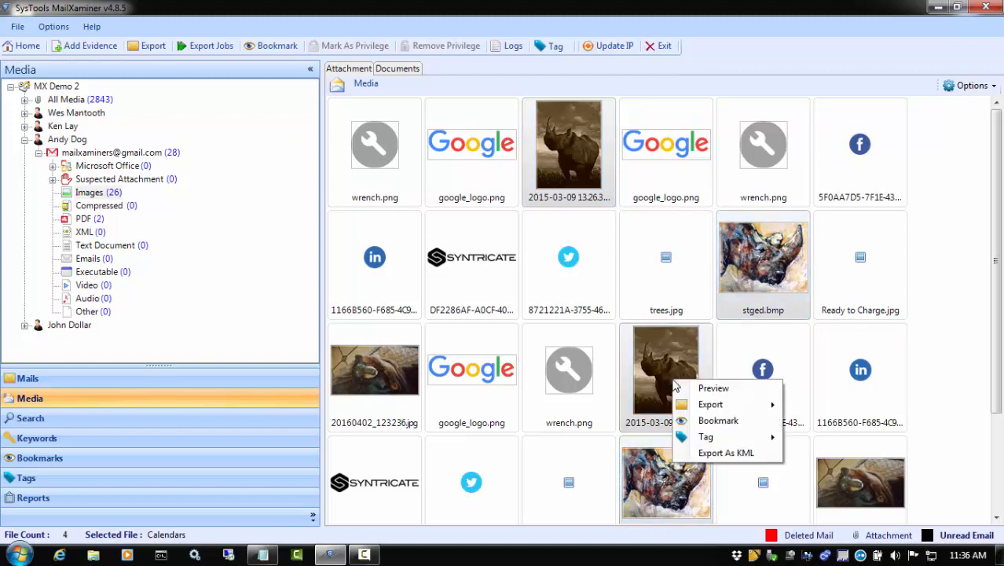
{"action": "mouse_move", "coordinate": [710, 439]}
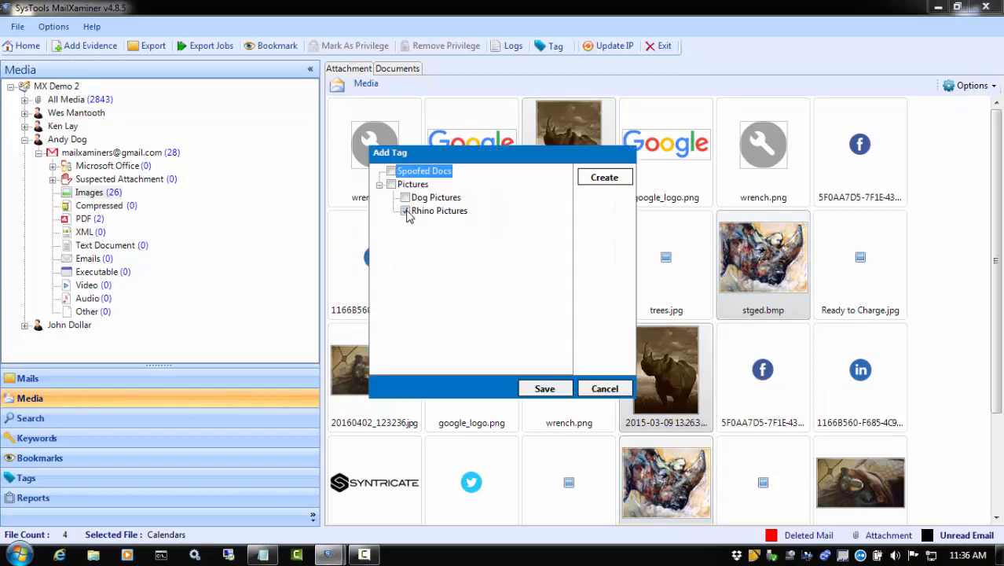
{"action": "left_click", "coordinate": [539, 389]}
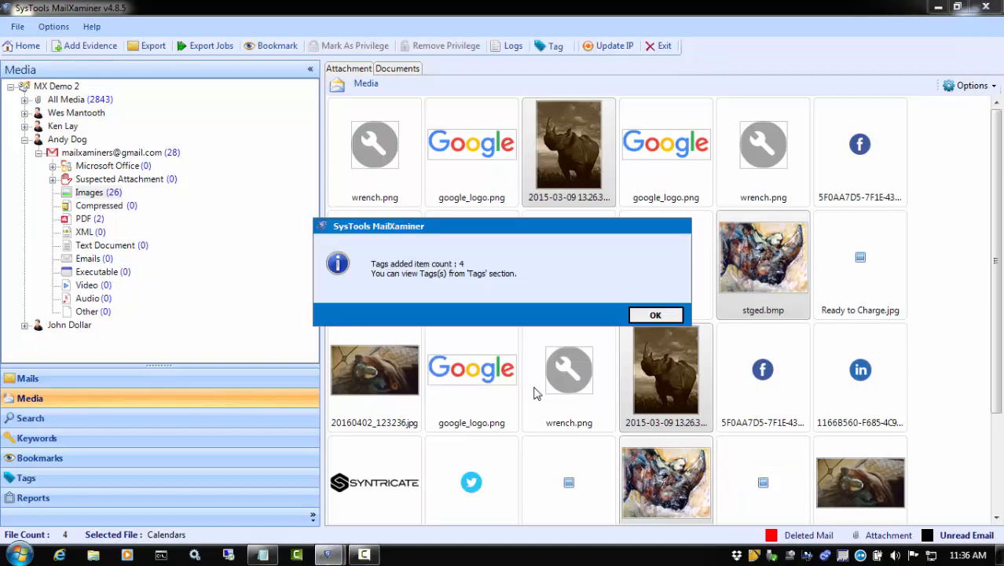
Review the emails tagged Dog Pictures and those tagged Rhino Pictures in the case's tag listing
{"action": "left_click", "coordinate": [634, 317]}
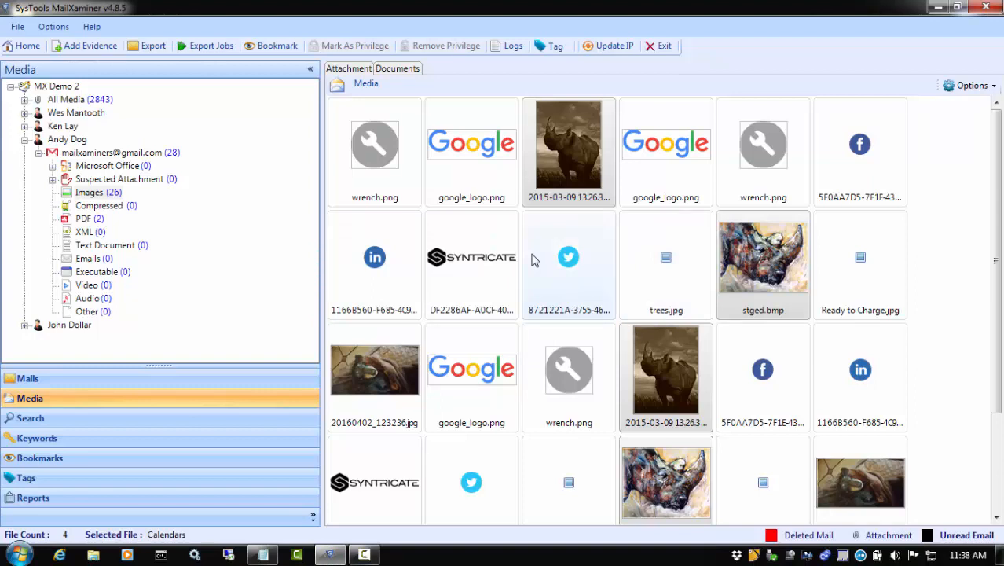
{"action": "left_click", "coordinate": [25, 478]}
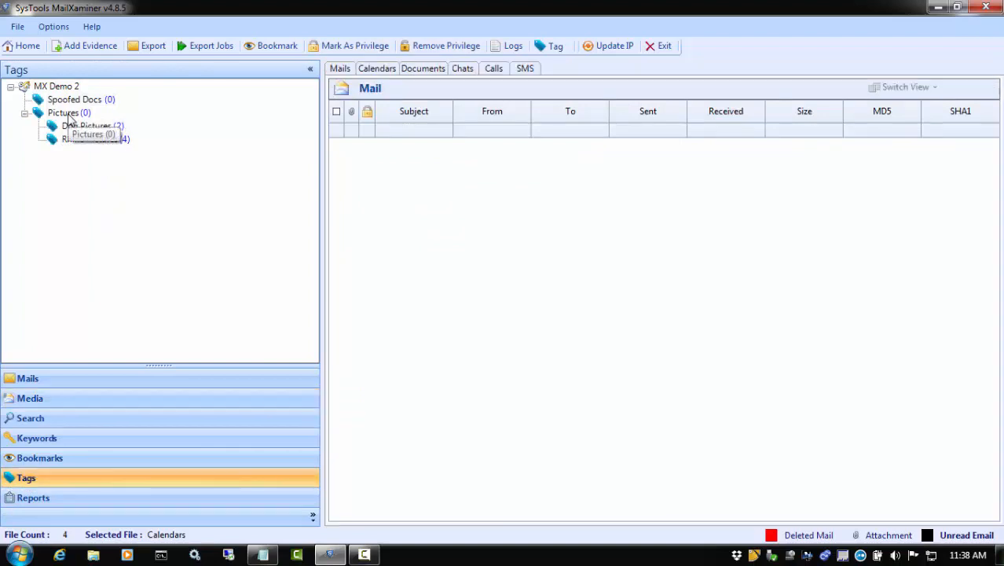
{"action": "left_click", "coordinate": [73, 130]}
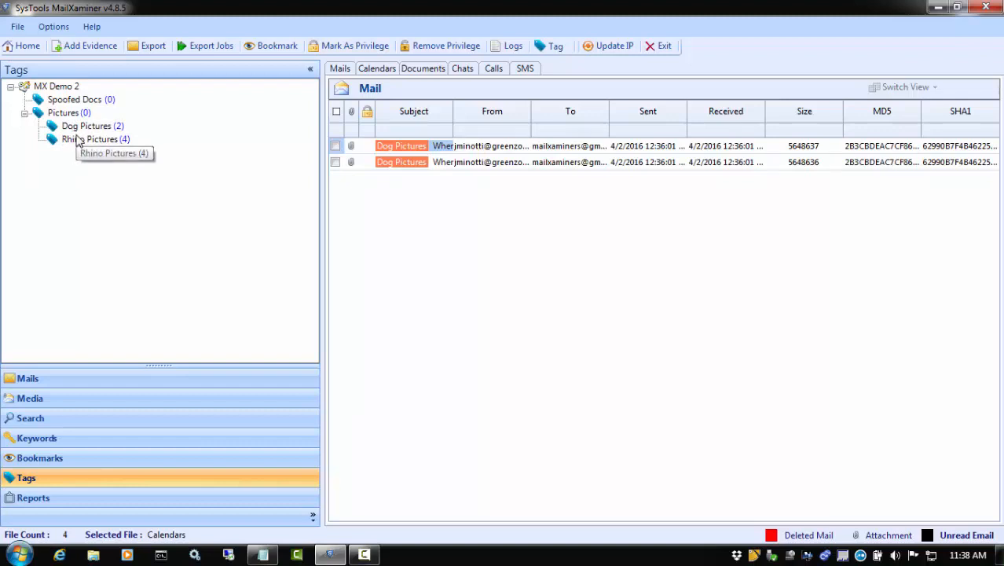
{"action": "left_click", "coordinate": [76, 139]}
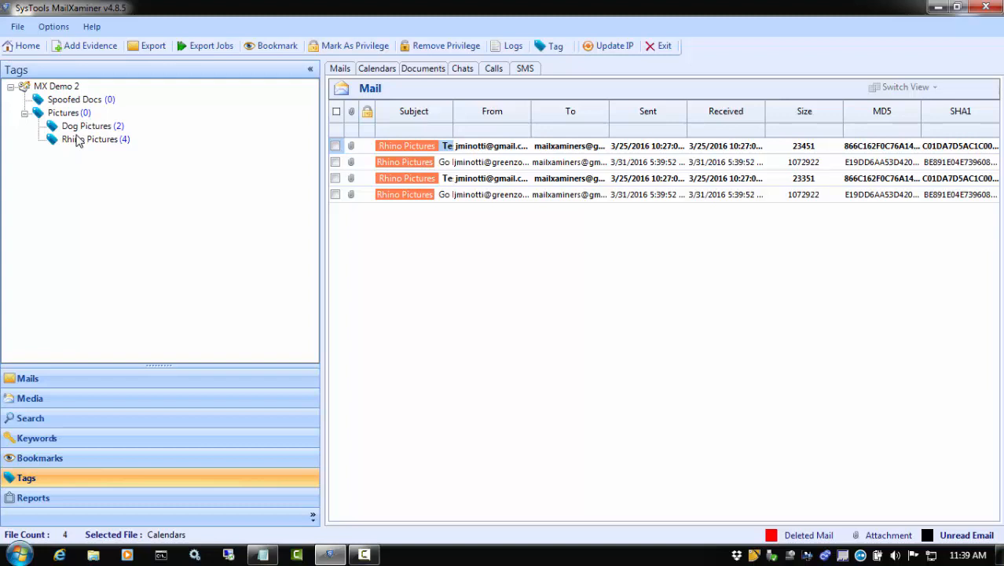
Mark both emails tagged Dog Pictures as privileged
{"action": "left_click", "coordinate": [95, 128]}
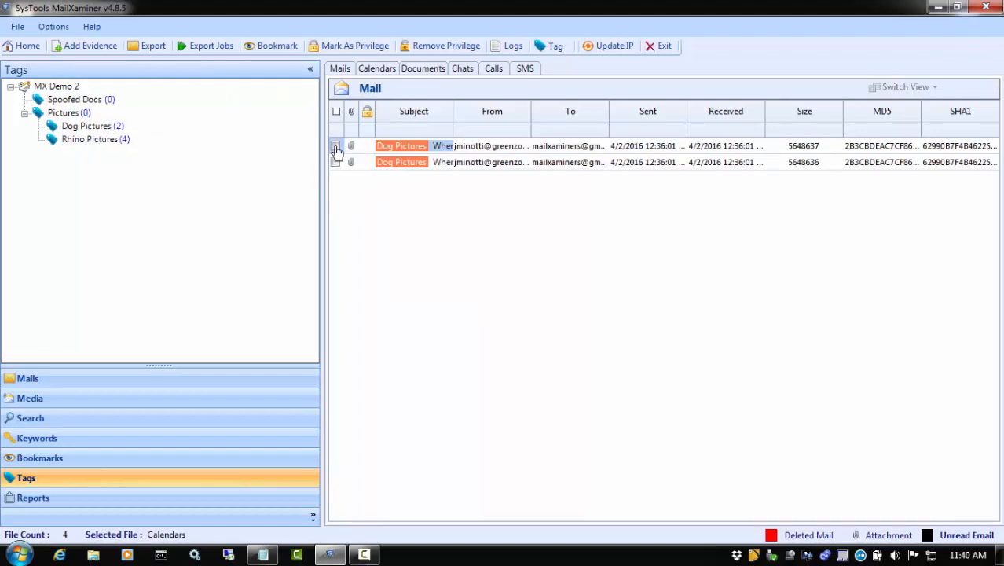
{"action": "left_click", "coordinate": [335, 146]}
{"action": "left_click", "coordinate": [335, 162]}
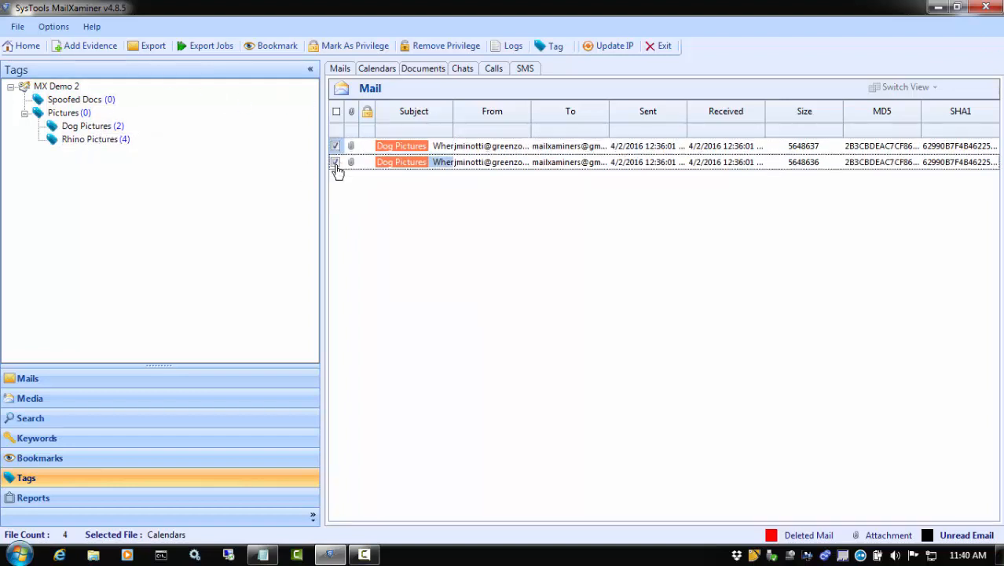
{"action": "left_click", "coordinate": [350, 48]}
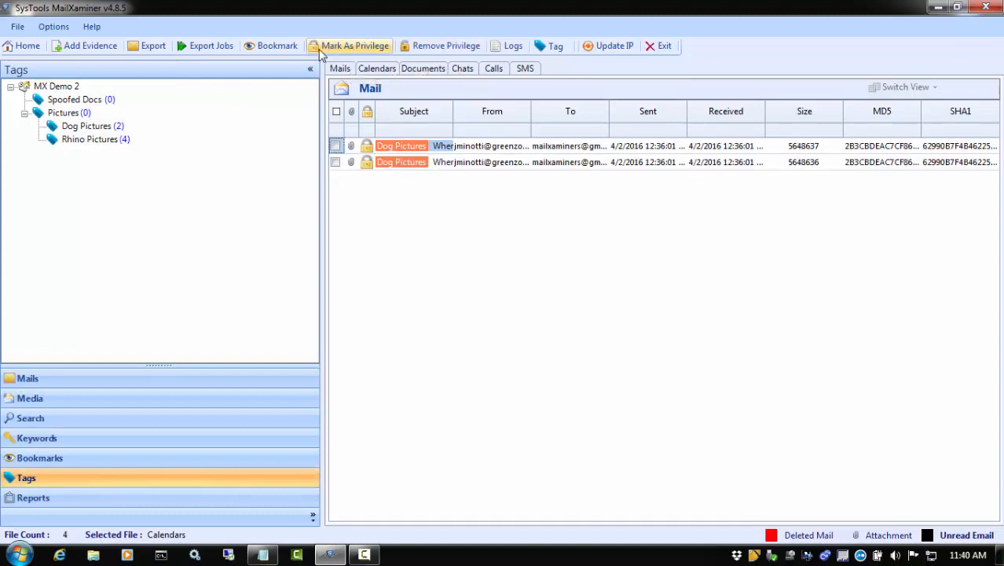